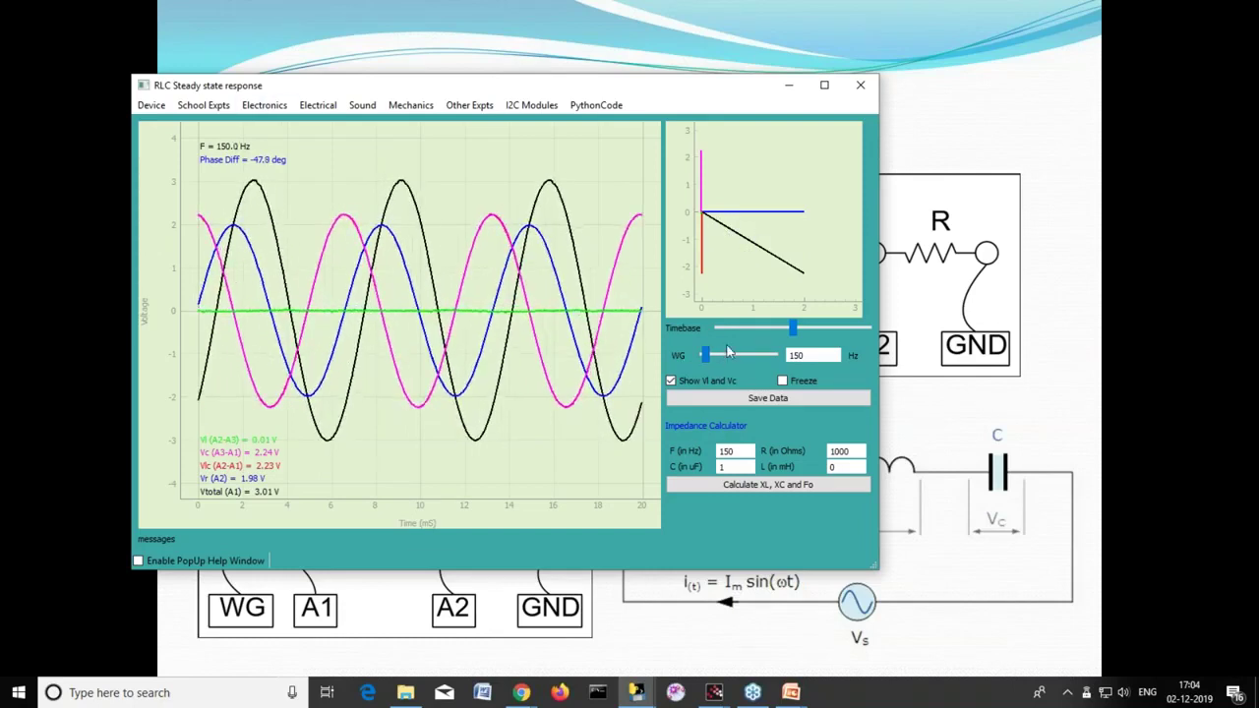
- Raise the WG frequency past 956 and 1461 Hz to about 3540 Hz, reaching zero phase difference
{"action": "left_click_drag", "start_coordinate": [711, 352], "coordinate": [718, 351]}
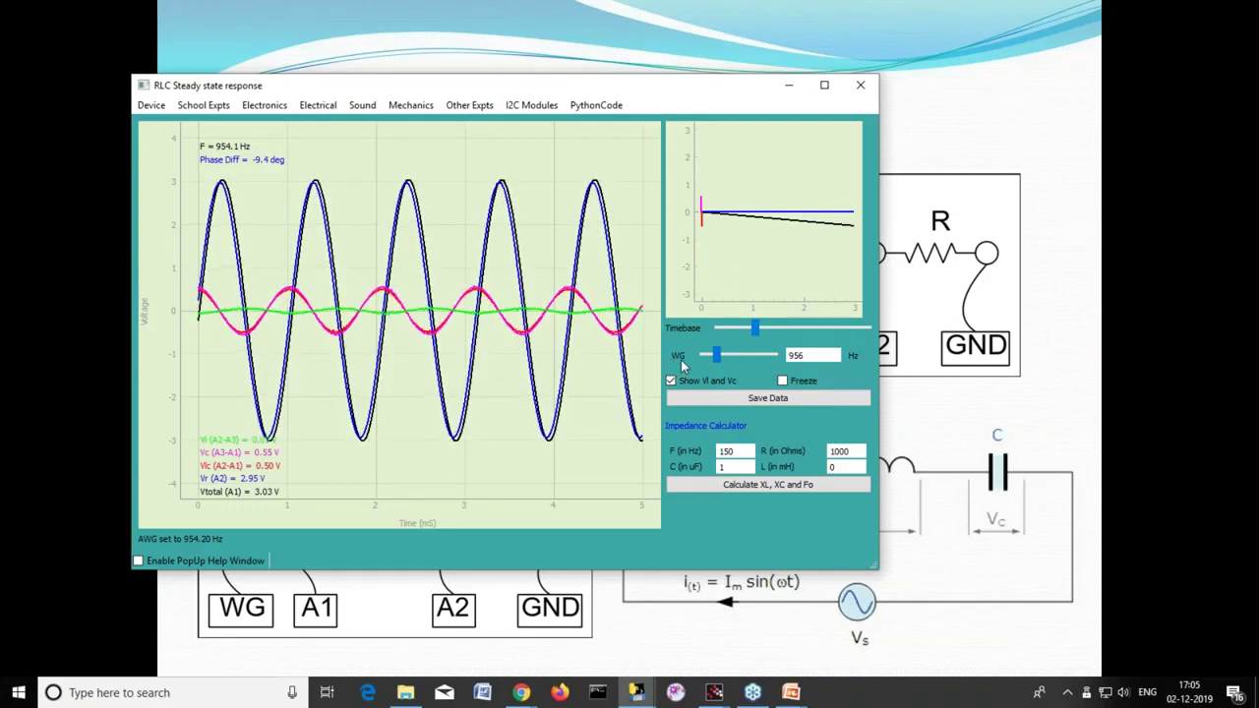
{"action": "left_click_drag", "start_coordinate": [715, 360], "coordinate": [752, 357]}
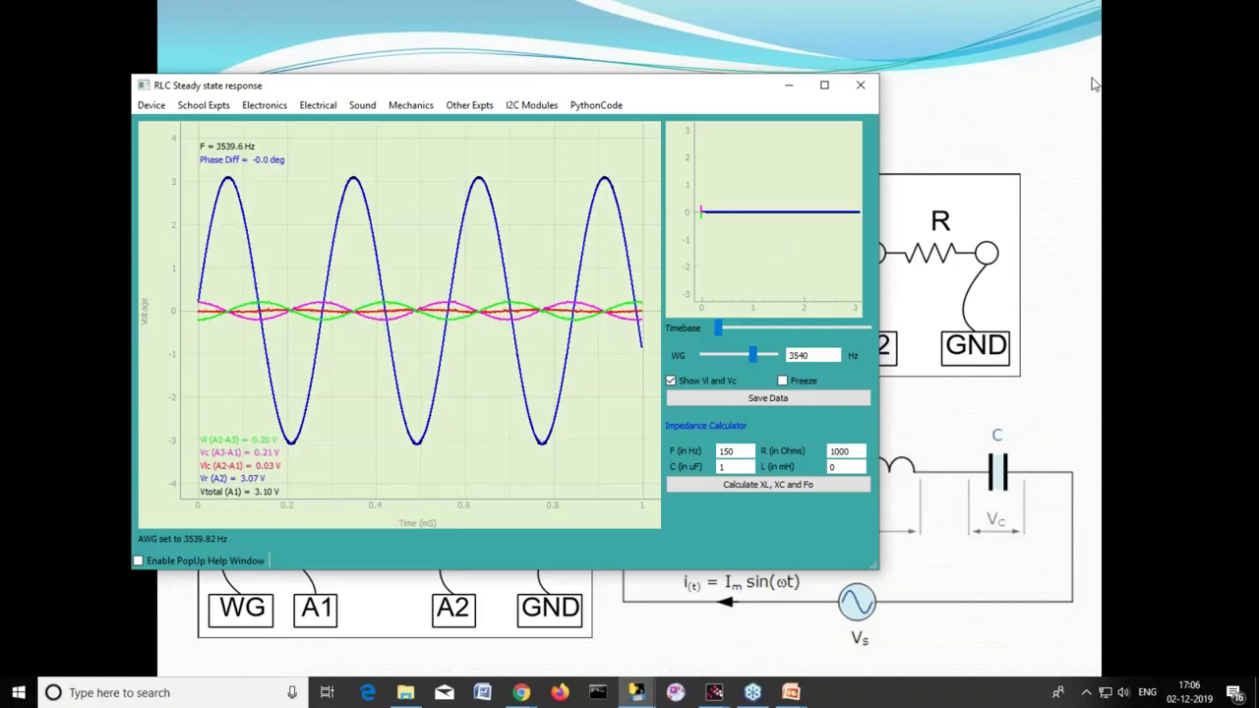
- Minimize the RLC window, advance to the Steady State Response slide, then restore the RLC window
{"action": "left_click", "coordinate": [791, 89]}
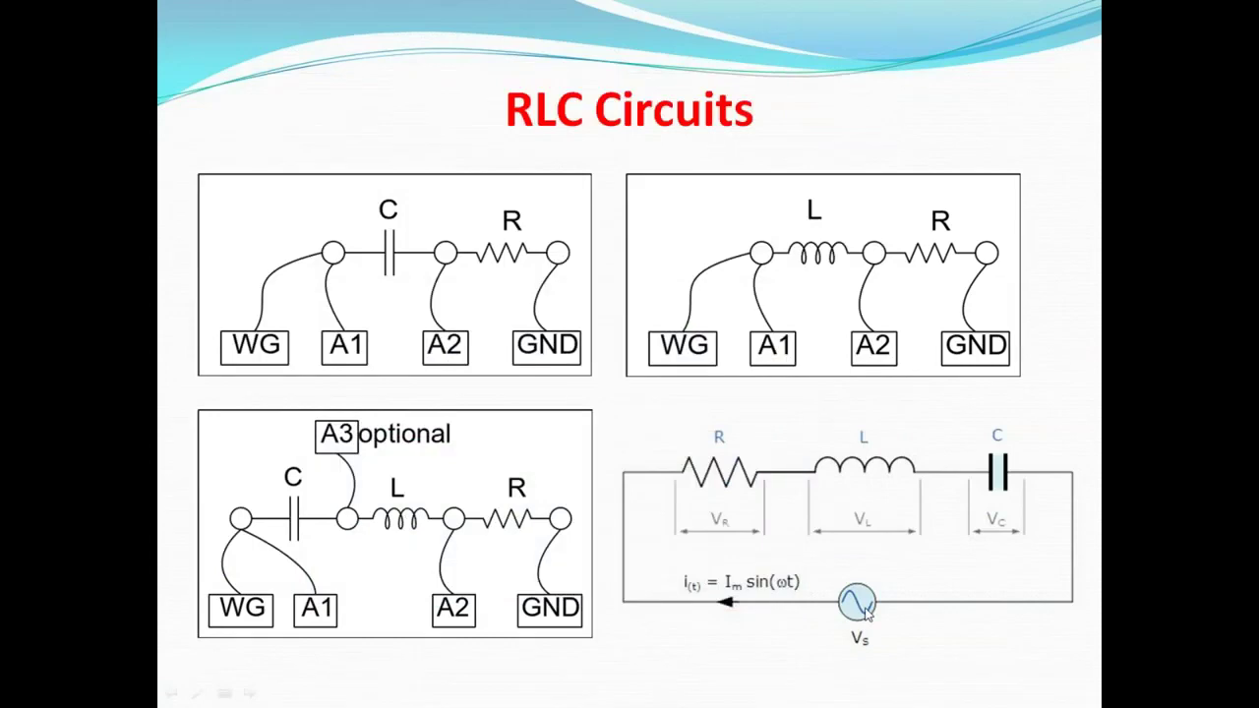
{"action": "left_click", "coordinate": [1011, 684]}
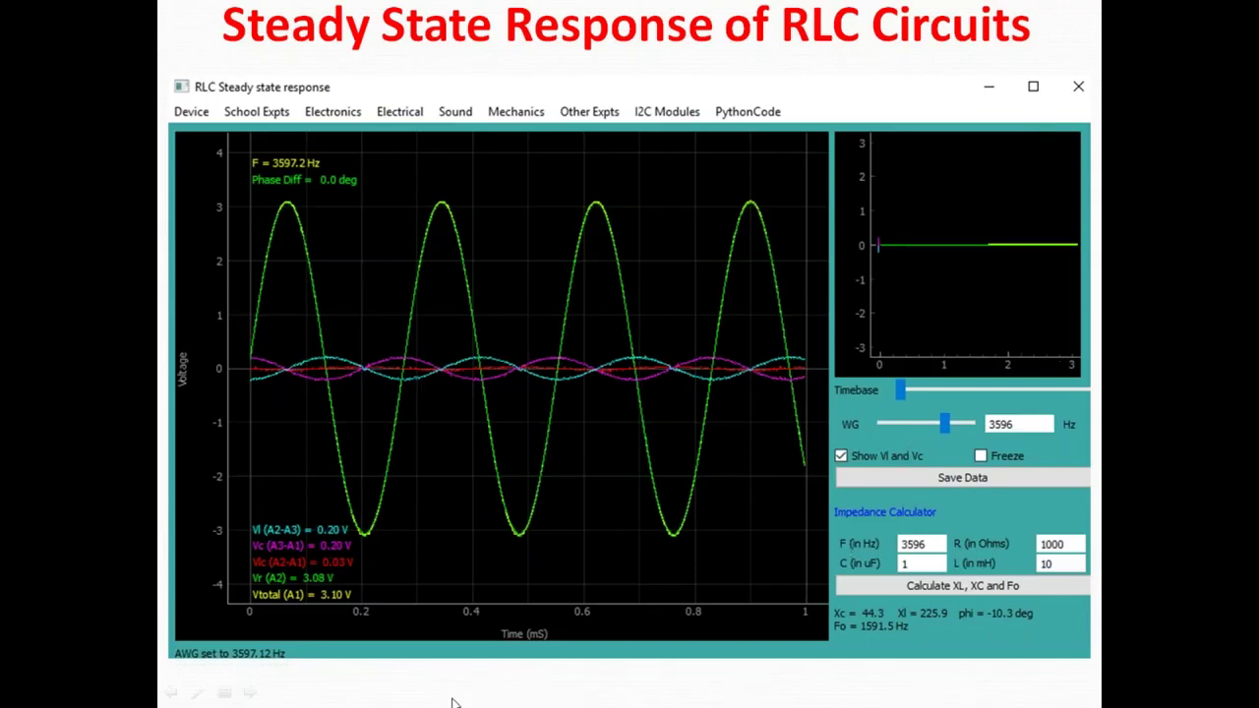
{"action": "key", "text": "alt+Tab"}
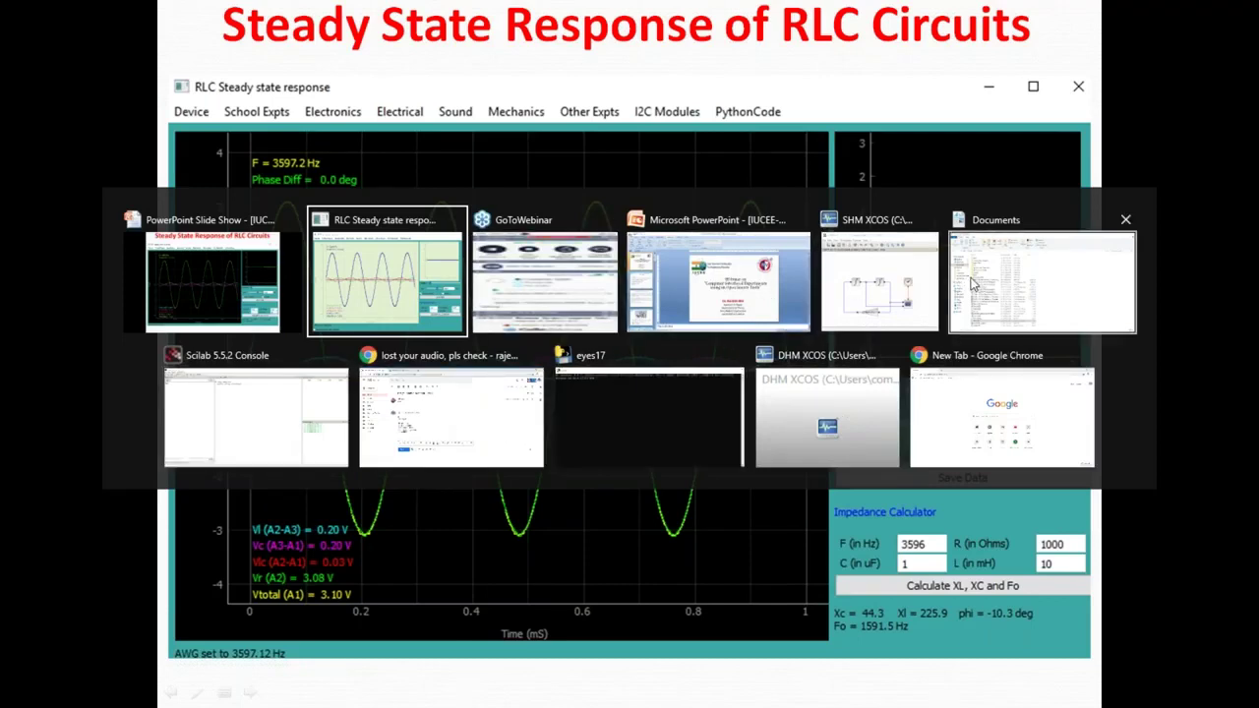
{"action": "key", "text": "Return"}
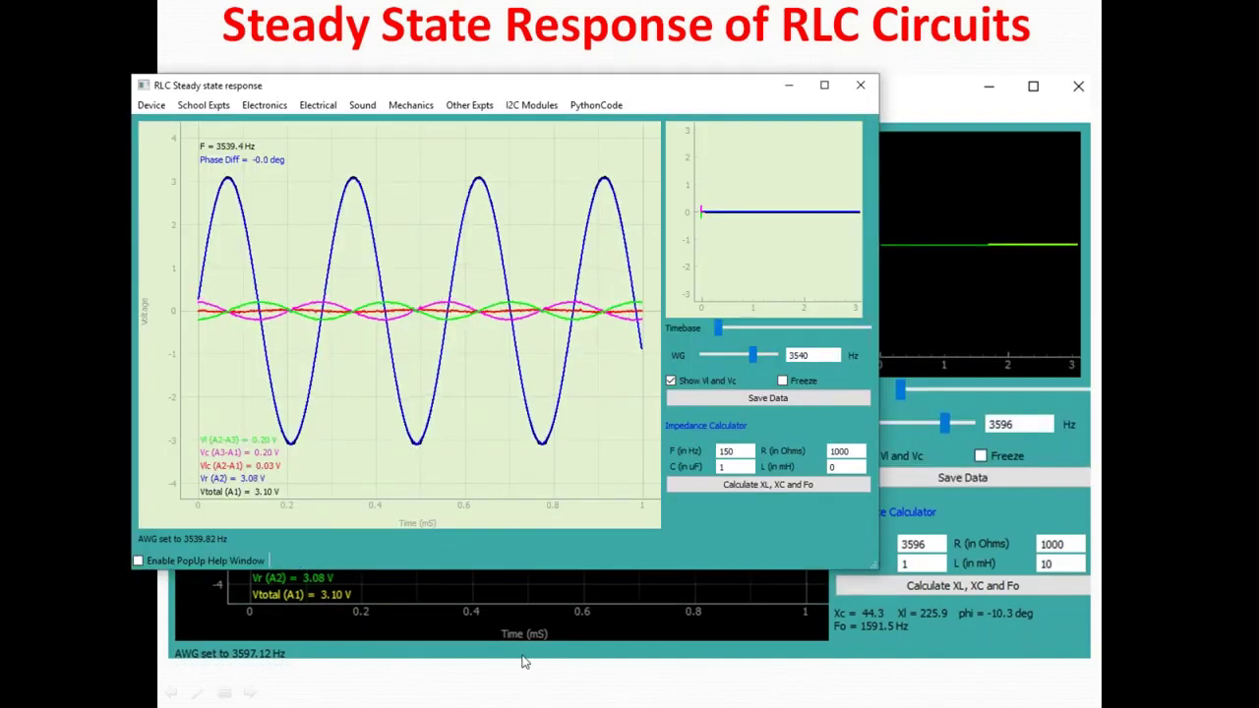
- Close all eyes17 windows from the taskbar
{"action": "key", "text": "super+d"}
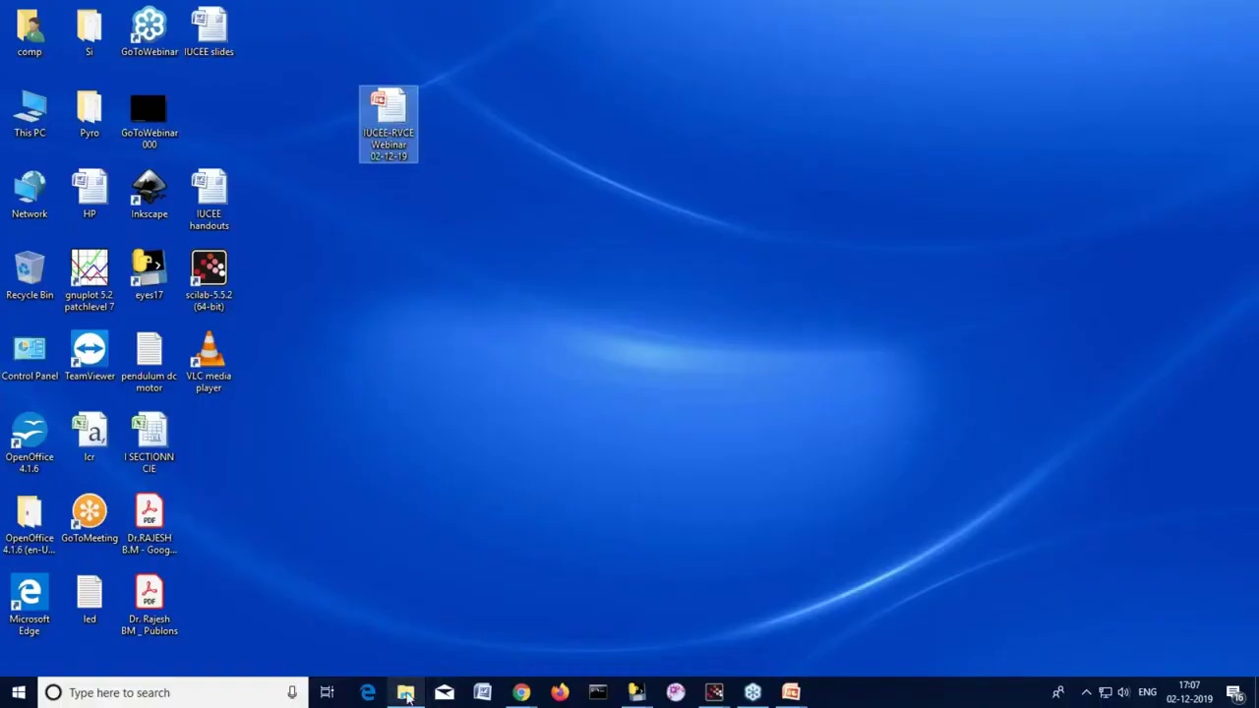
{"action": "right_click", "coordinate": [636, 692]}
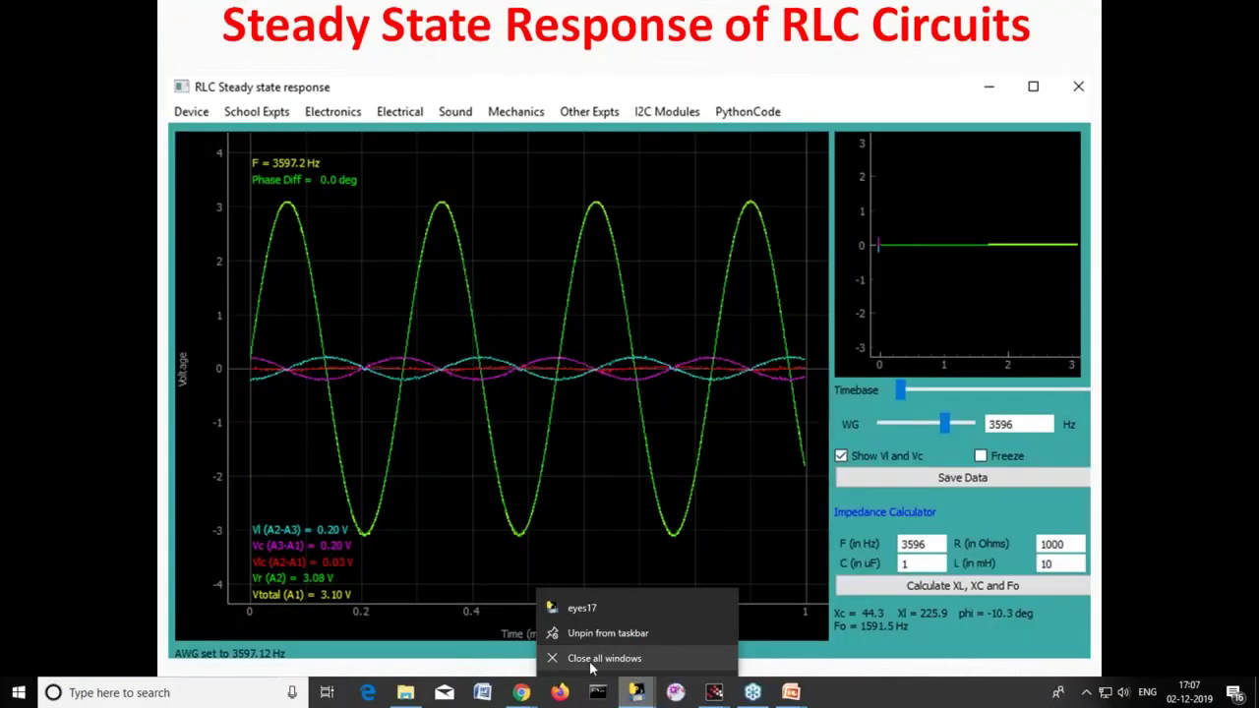
{"action": "left_click", "coordinate": [590, 659]}
- In a new Command Prompt, change to the C:\EYES17-Win10-files\eyes17-3.6.0 folder
{"action": "left_click", "coordinate": [597, 693]}
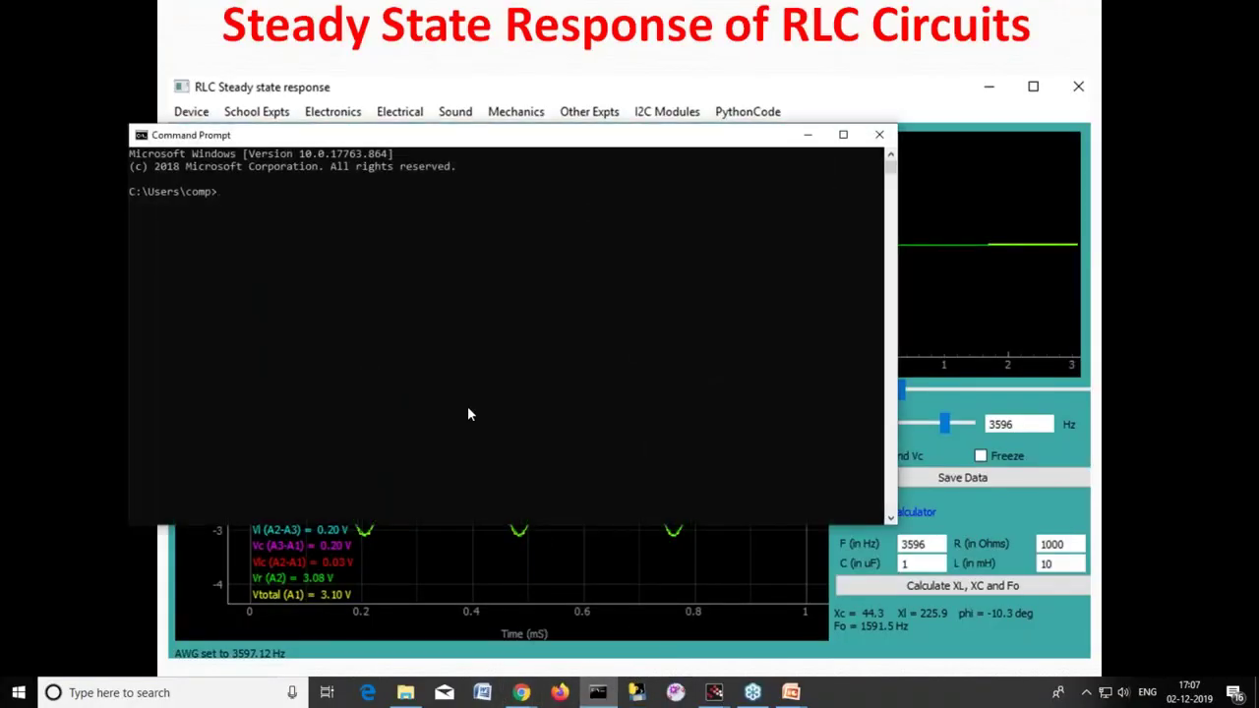
{"action": "type", "text": "cd .."}
{"action": "key", "text": "Return"}
{"action": "type", "text": "cd.."}
{"action": "key", "text": "Return"}
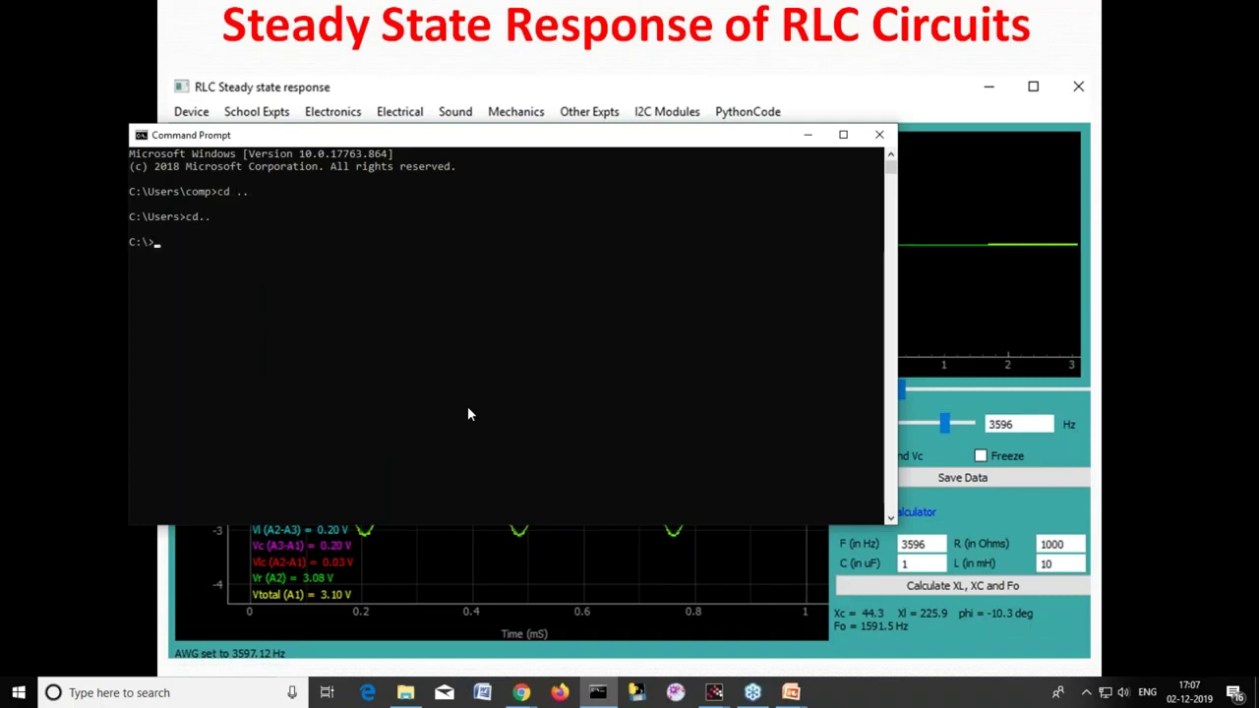
{"action": "type", "text": "cd e"}
{"action": "key", "text": "Tab"}
{"action": "key", "text": "Return"}
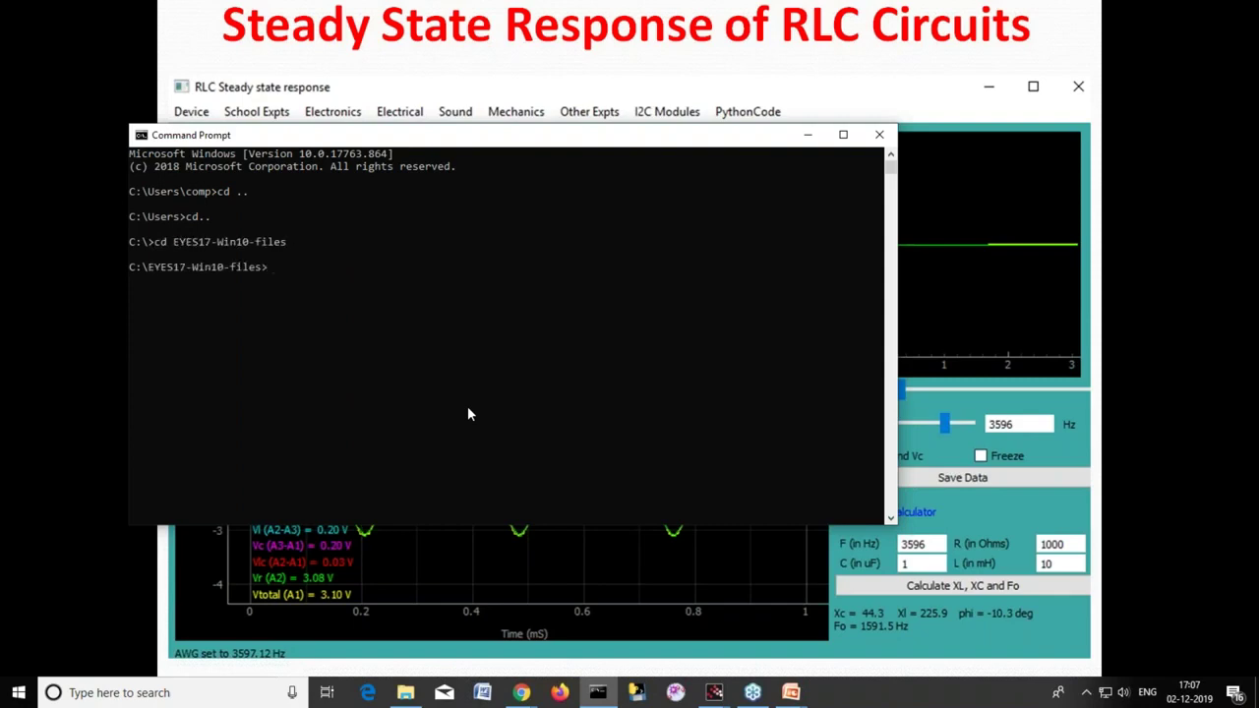
{"action": "type", "text": "cd ey"}
{"action": "key", "text": "Tab"}
{"action": "key", "text": "Return"}
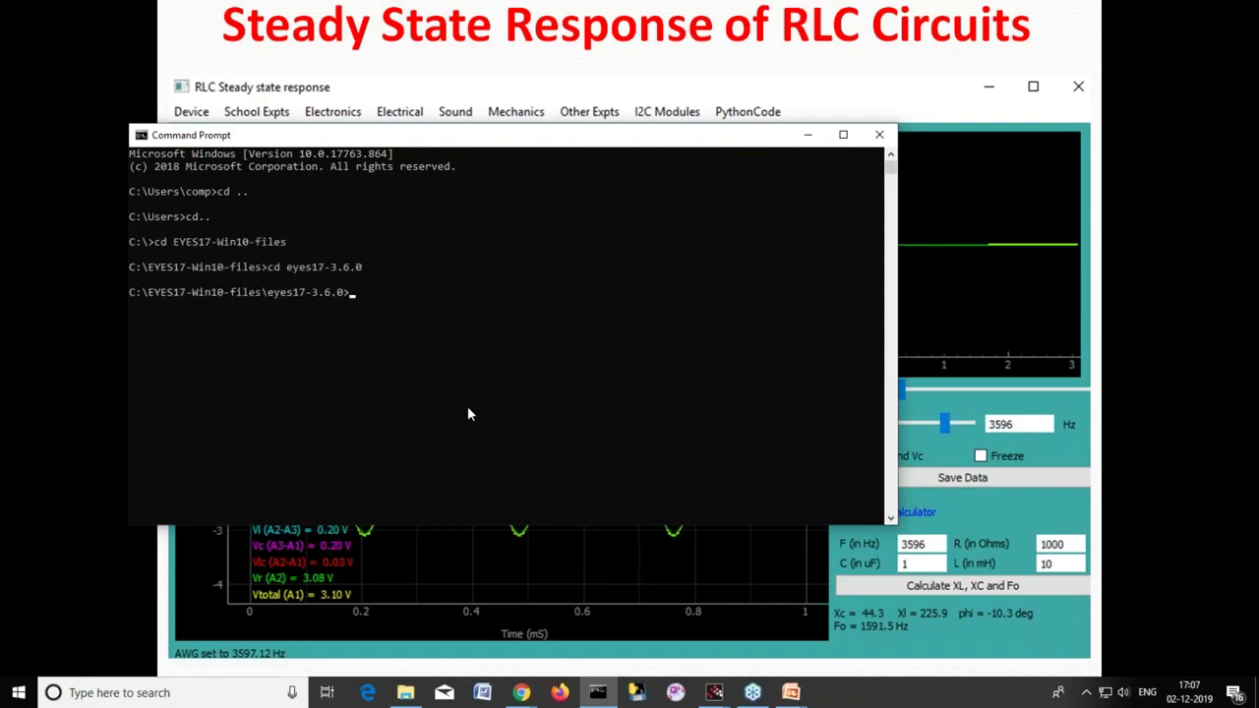
- Launch eyes17 with python main.py and bring its Oscilloscope window forward, shifted slightly right
{"action": "type", "text": "python main.py"}
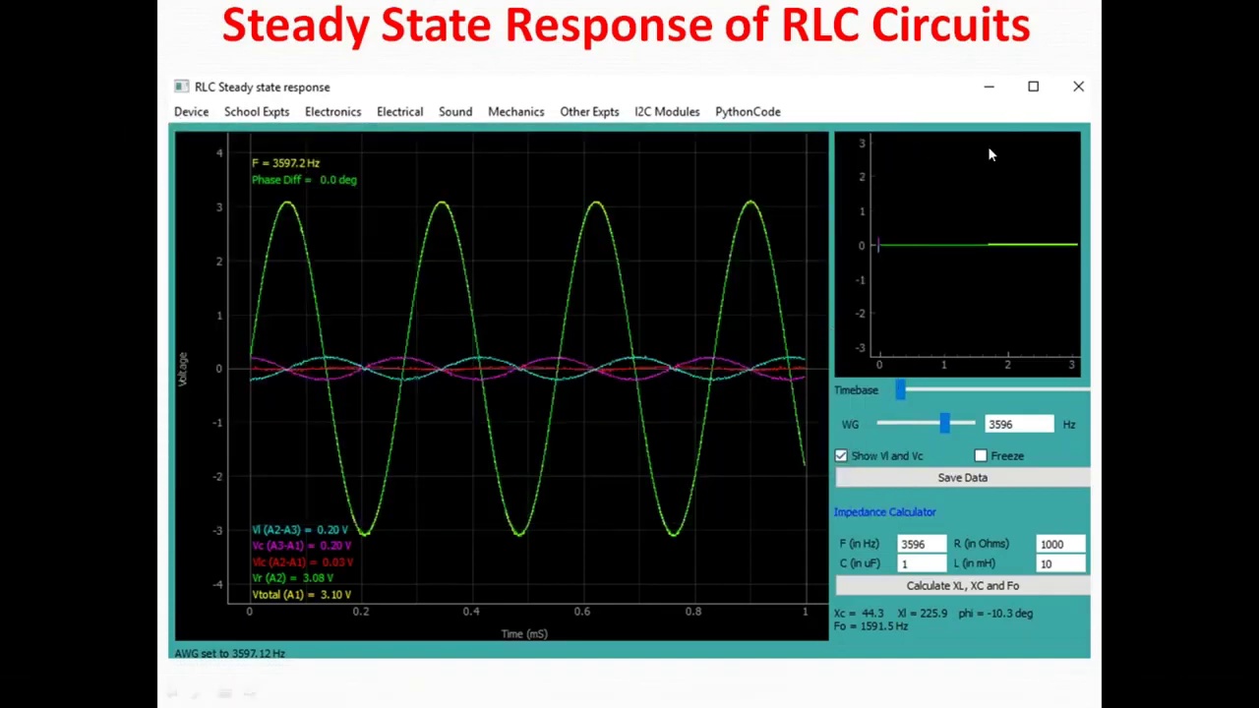
{"action": "key", "text": "alt+Tab"}
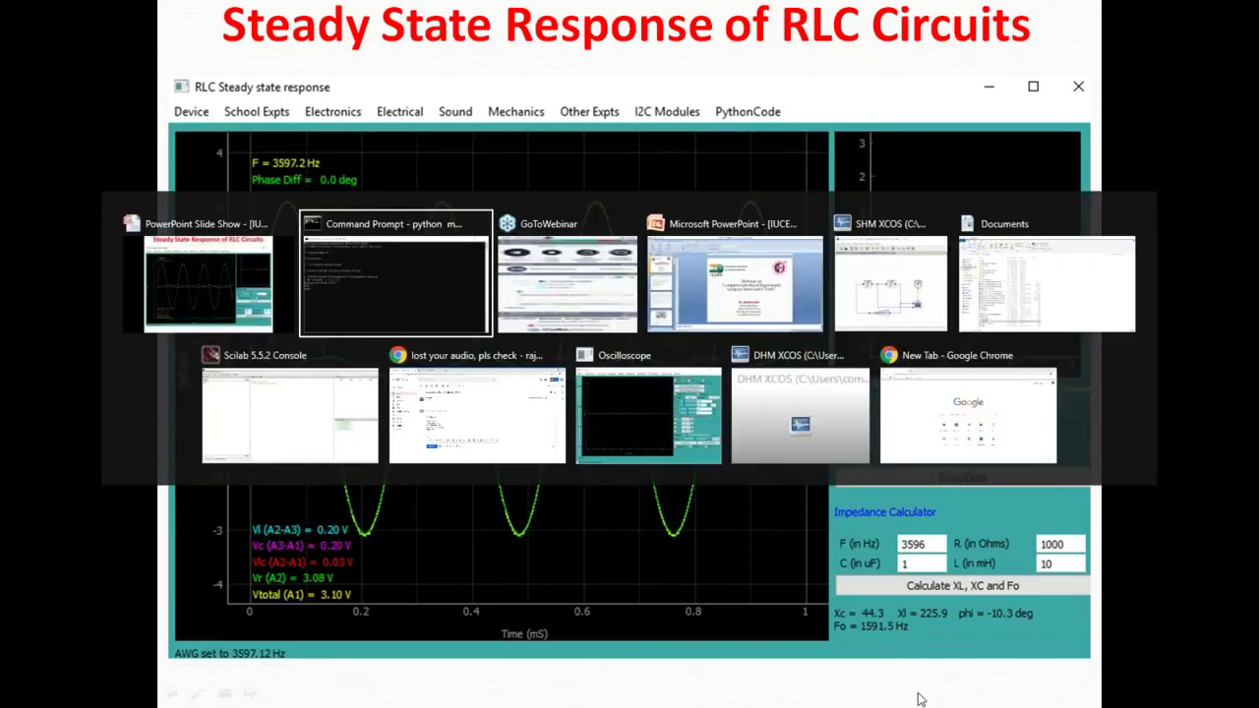
{"action": "key", "text": "alt+Tab"}
{"action": "key", "text": "alt+Tab"}
{"action": "key", "text": "alt+Tab"}
{"action": "key", "text": "alt+Tab"}
{"action": "key", "text": "alt+Tab"}
{"action": "key", "text": "alt+Tab"}
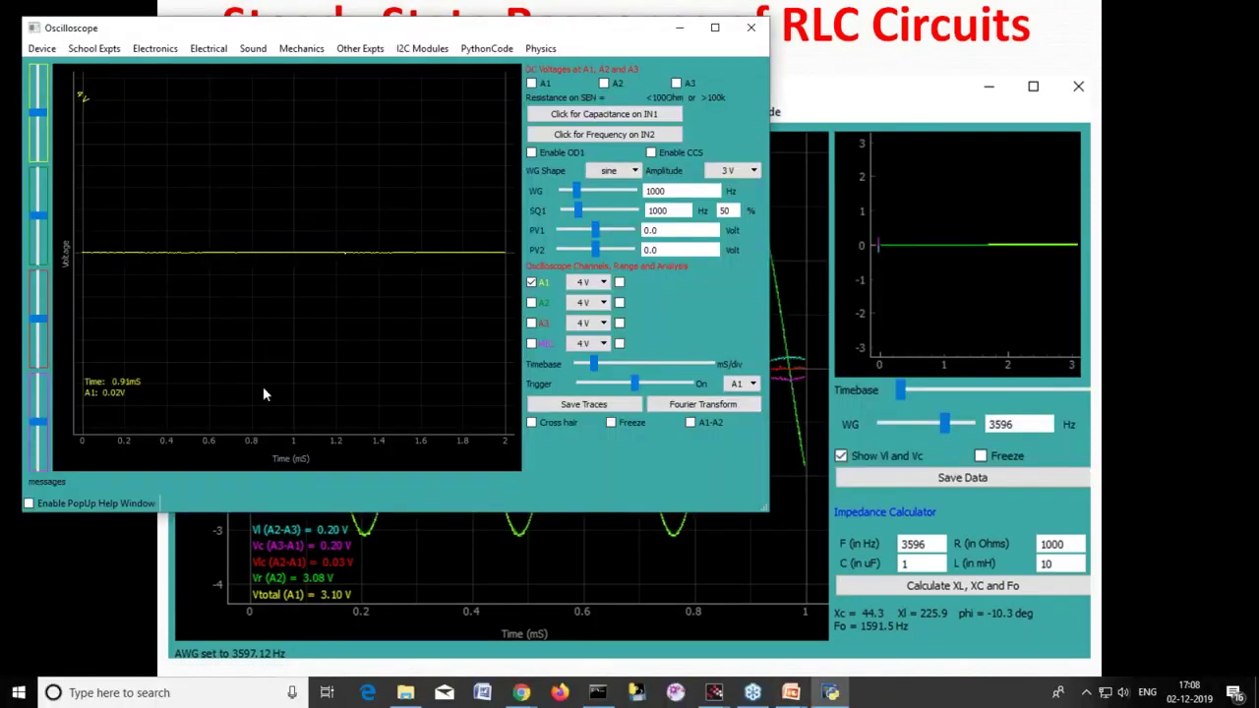
{"action": "left_click_drag", "start_coordinate": [304, 34], "coordinate": [482, 71]}
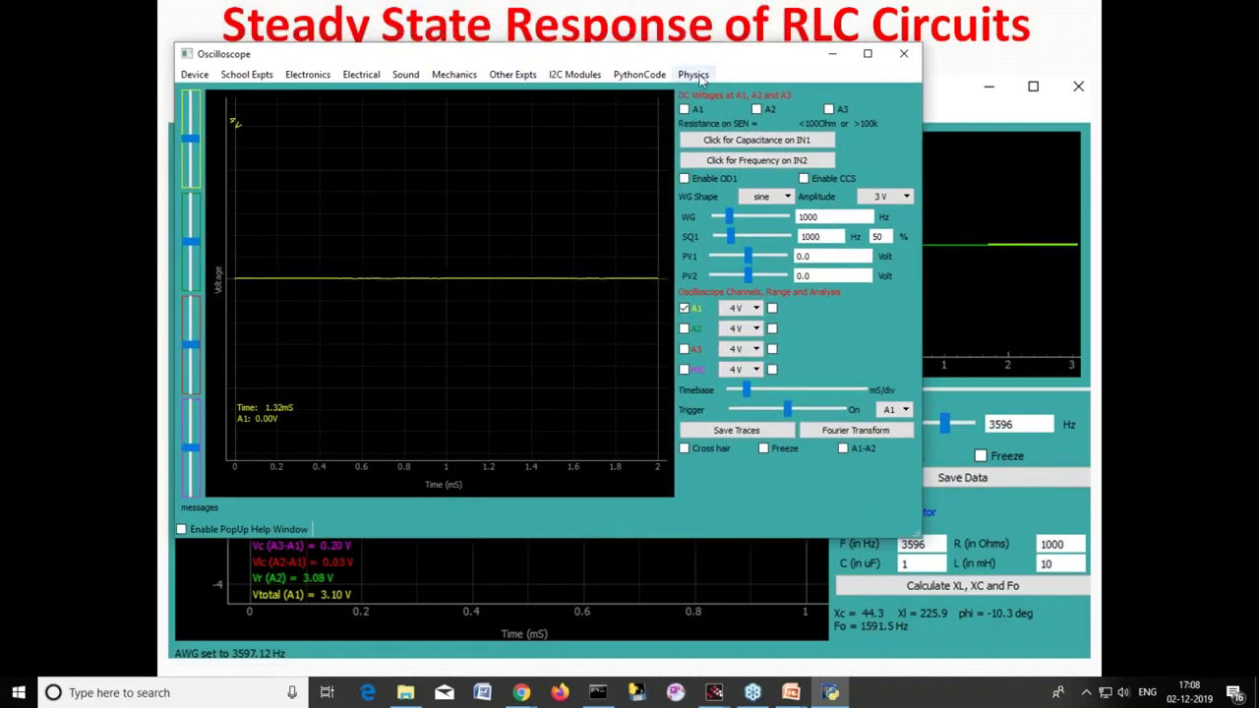
- Choose Series LCR circuit from the Oscilloscope window's Physics menu
{"action": "left_click", "coordinate": [693, 76]}
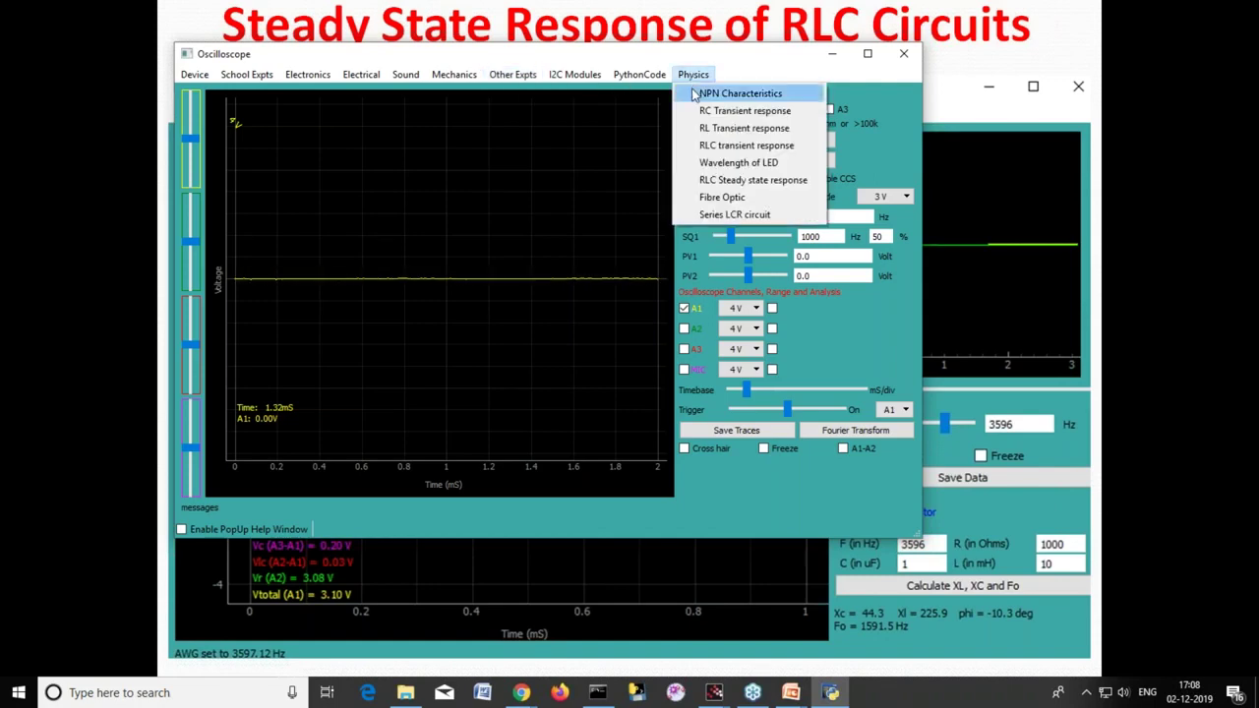
{"action": "left_click", "coordinate": [723, 216]}
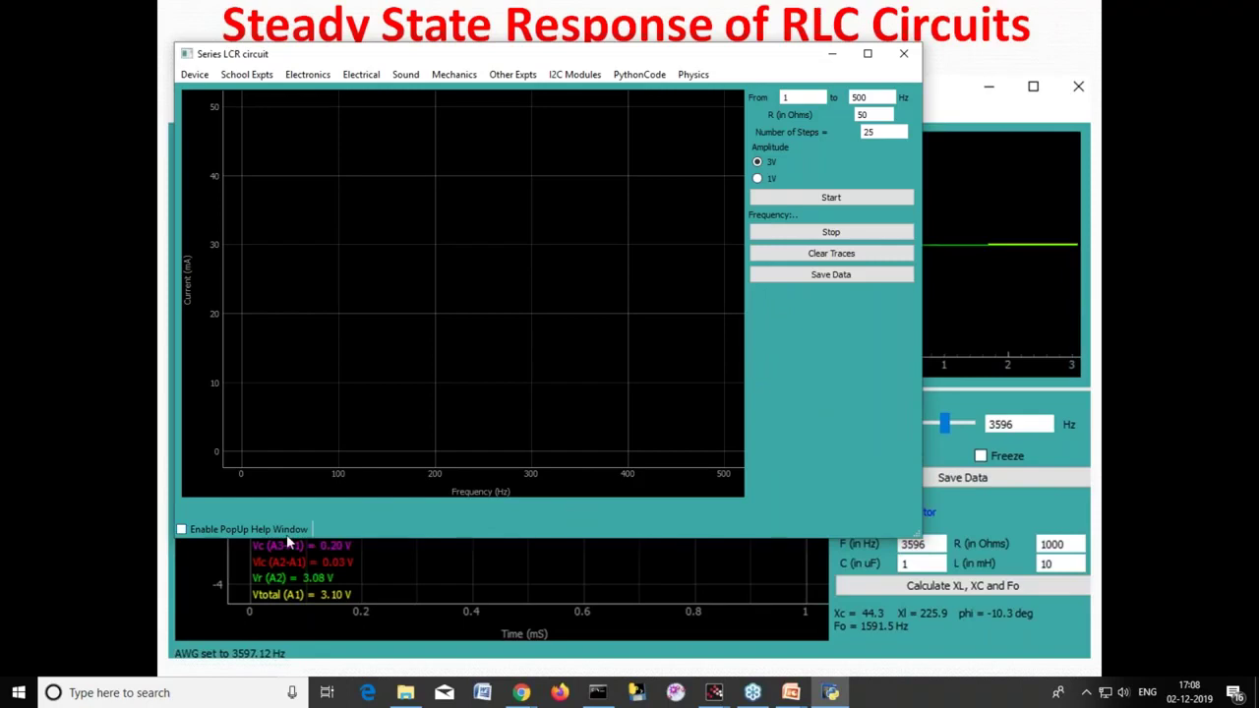
{"action": "left_click", "coordinate": [1028, 102]}
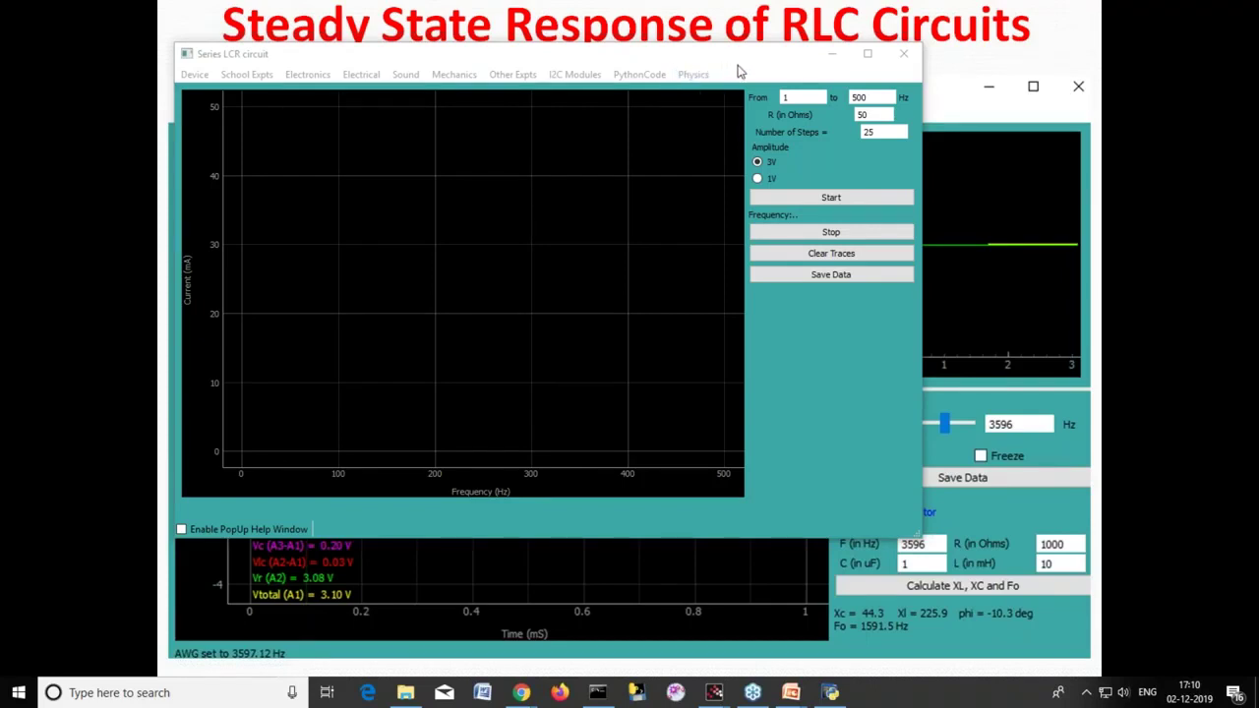
- Set R (in Ohms) to 1 and Number of Steps to 50 for the 1–500 Hz sweep
{"action": "left_click", "coordinate": [869, 115]}
{"action": "double_click", "coordinate": [862, 115]}
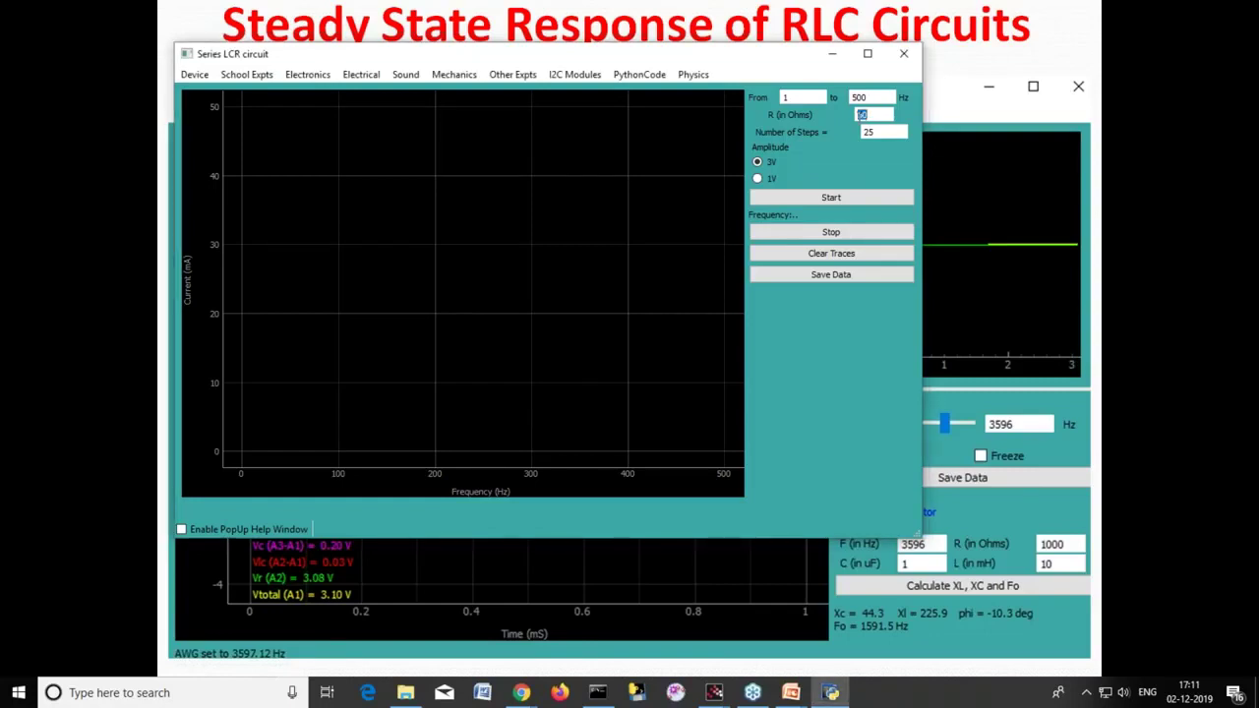
{"action": "key", "text": "BackSpace"}
{"action": "double_click", "coordinate": [870, 132]}
{"action": "type", "text": "50"}
{"action": "left_click", "coordinate": [863, 132]}
- Run the 1 ohm sweep, then use View All to fit the peak near 215 Hz
{"action": "left_click", "coordinate": [832, 198]}
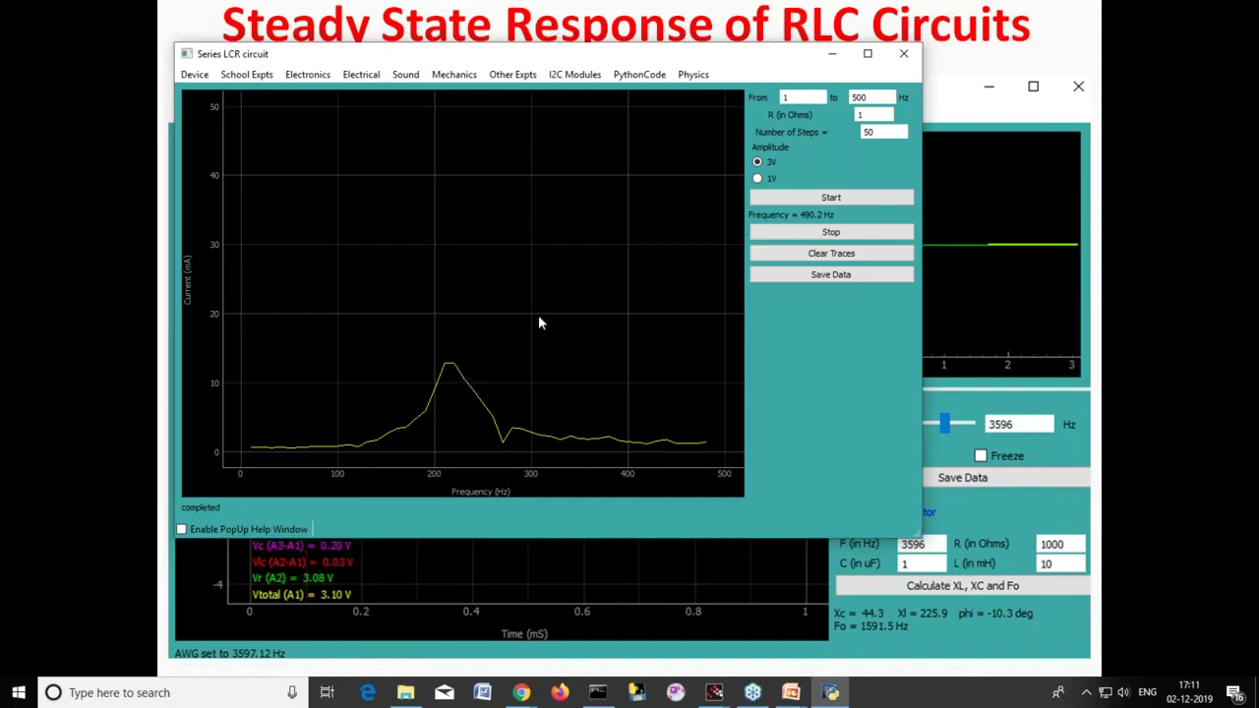
{"action": "right_click", "coordinate": [576, 252]}
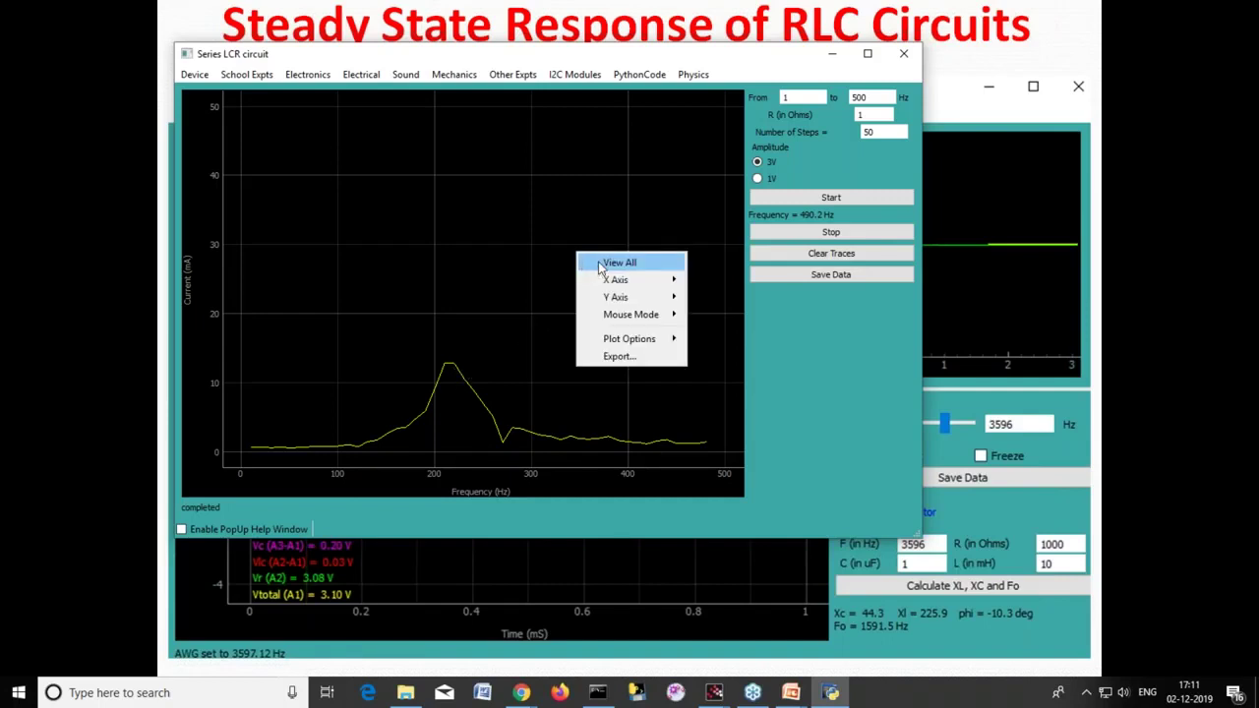
{"action": "left_click", "coordinate": [602, 264]}
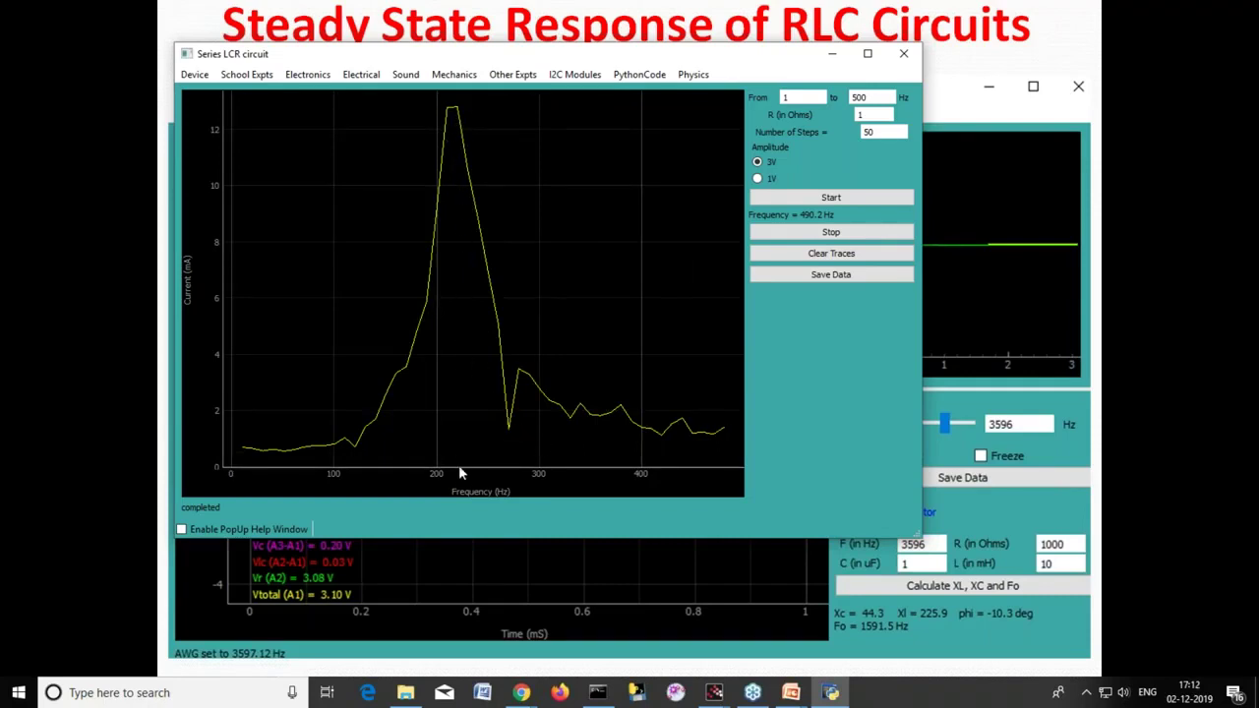
- Change R back to 50 ohms and run a second sweep over the first curve
{"action": "left_click", "coordinate": [870, 132]}
{"action": "double_click", "coordinate": [860, 114]}
{"action": "type", "text": "50"}
{"action": "left_click", "coordinate": [826, 199]}
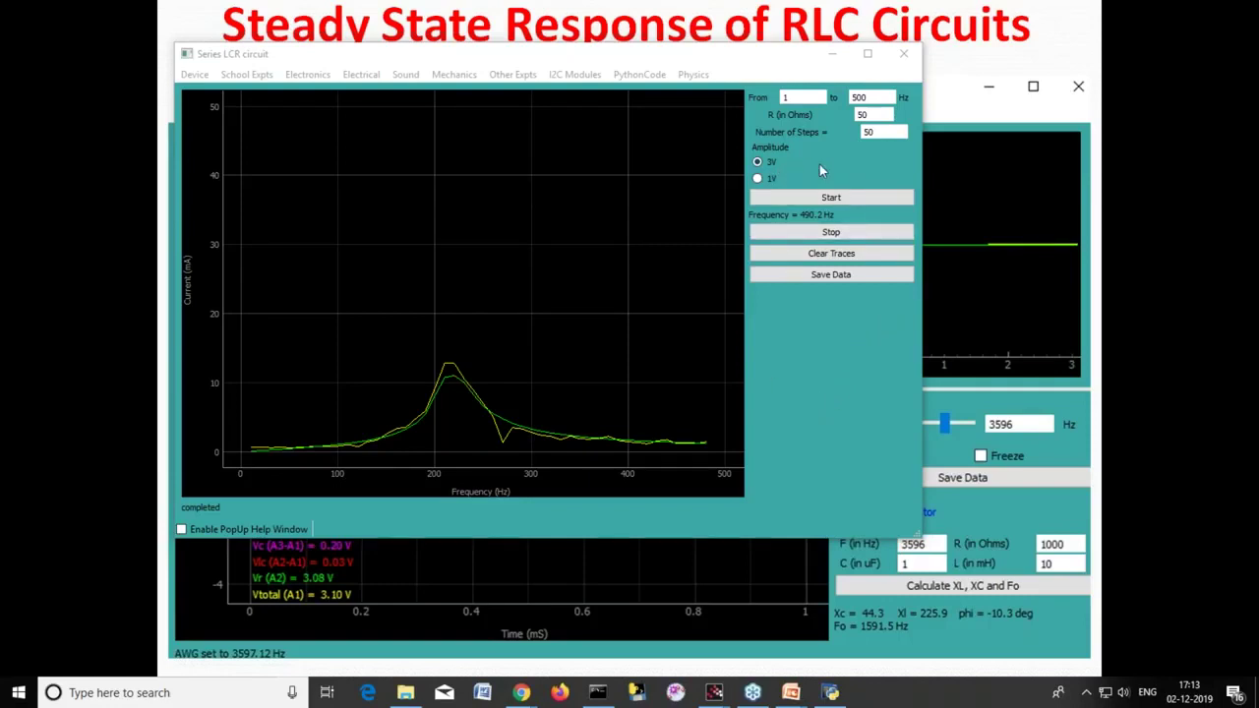
- Set the steps to 25, run a third 50-ohm sweep, and minimize the Series LCR window
{"action": "left_click", "coordinate": [881, 131]}
{"action": "double_click", "coordinate": [881, 132]}
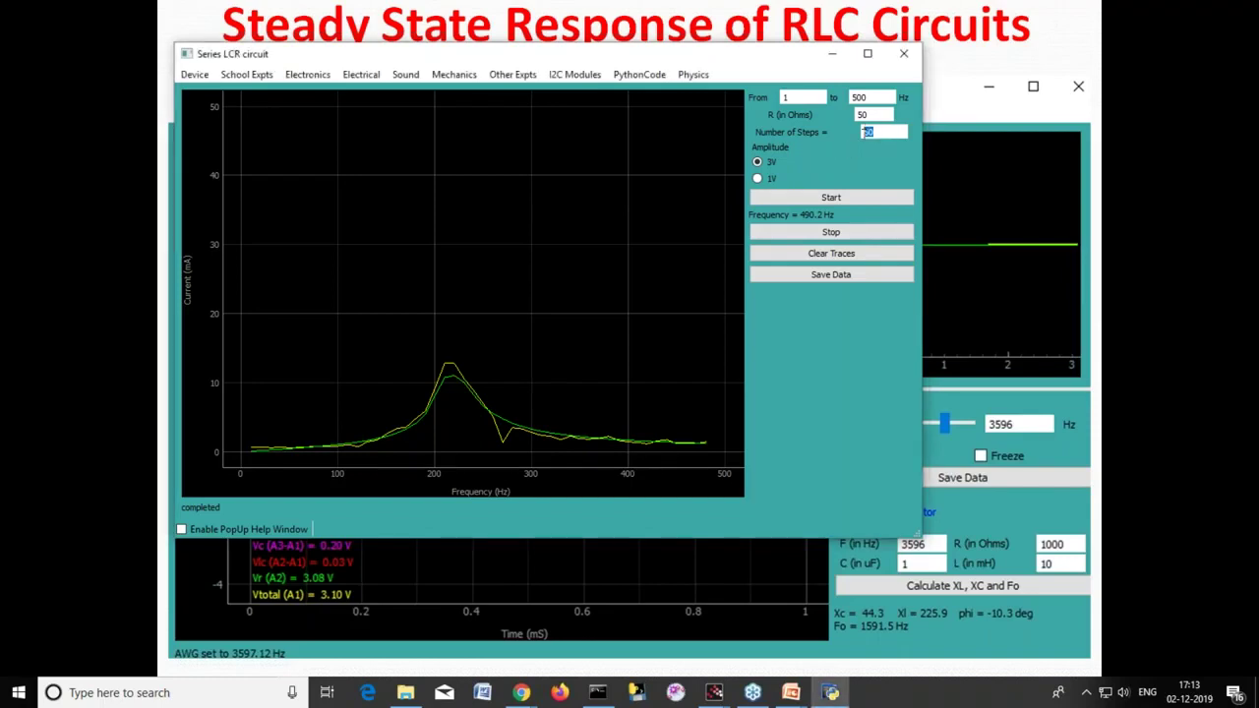
{"action": "type", "text": "150"}
{"action": "double_click", "coordinate": [863, 132]}
{"action": "left_click", "coordinate": [815, 200]}
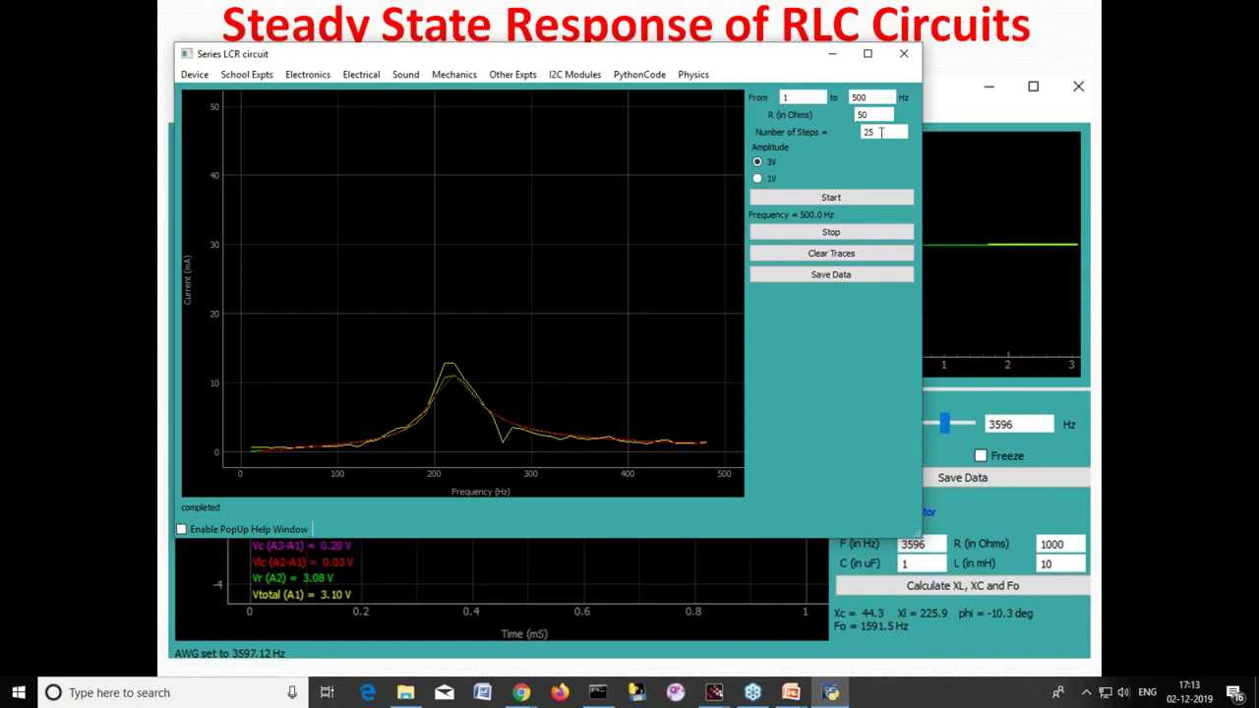
{"action": "left_click", "coordinate": [831, 55]}
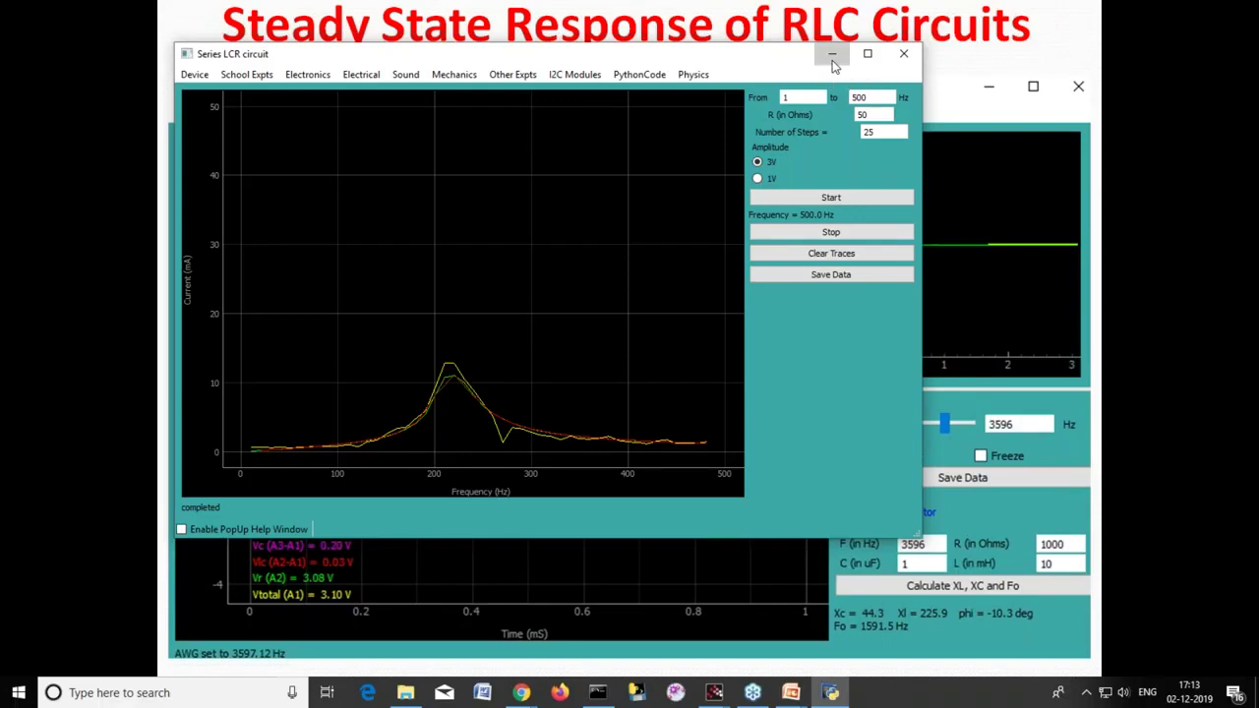